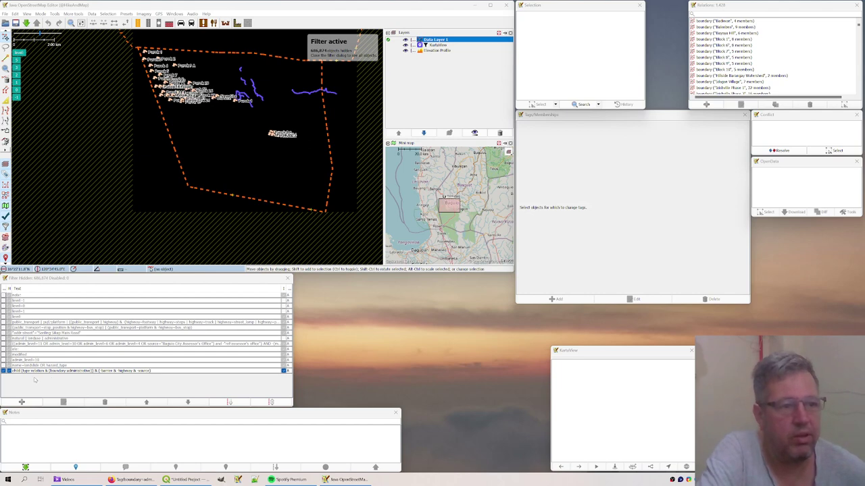
Step: Select the Purok 3 neighbourhood node near the northwest corner of the boundary and examine its tags
click(277, 134)
click(145, 58)
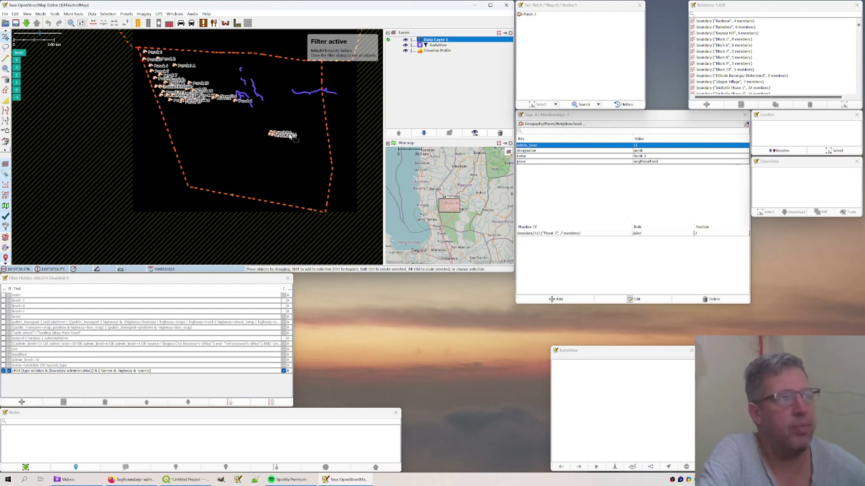
Step: Disable the filter for children of administrative boundary relations and enable the one combining admin levels with the Baguio City Assessor's Office source
click(7, 371)
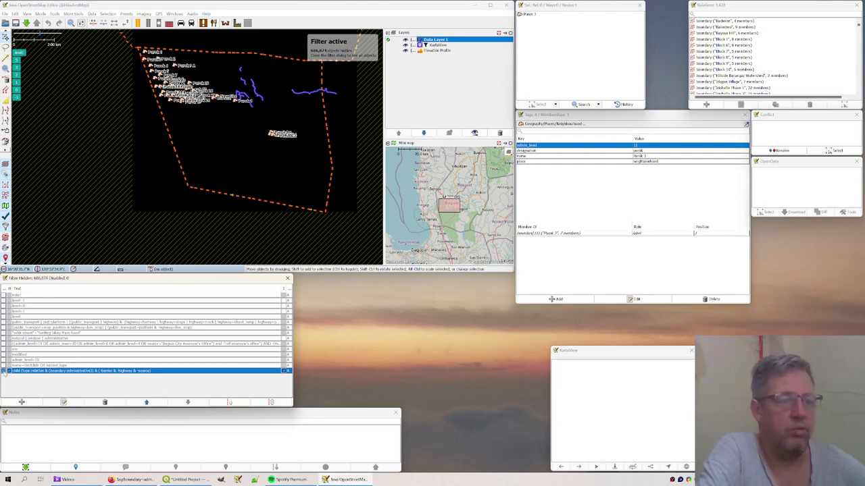
click(3, 371)
click(3, 371)
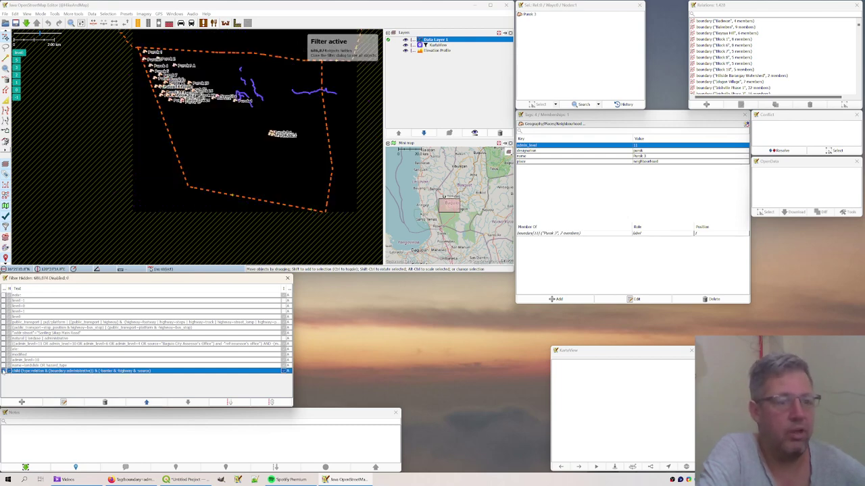
click(4, 371)
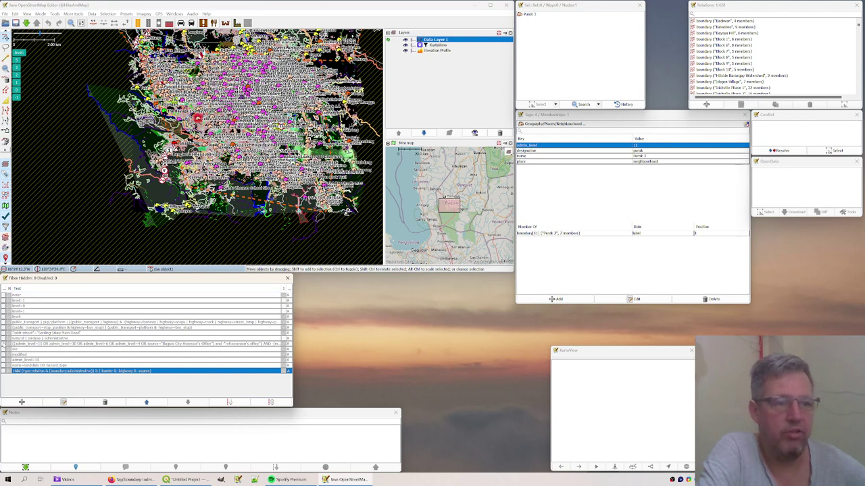
click(4, 344)
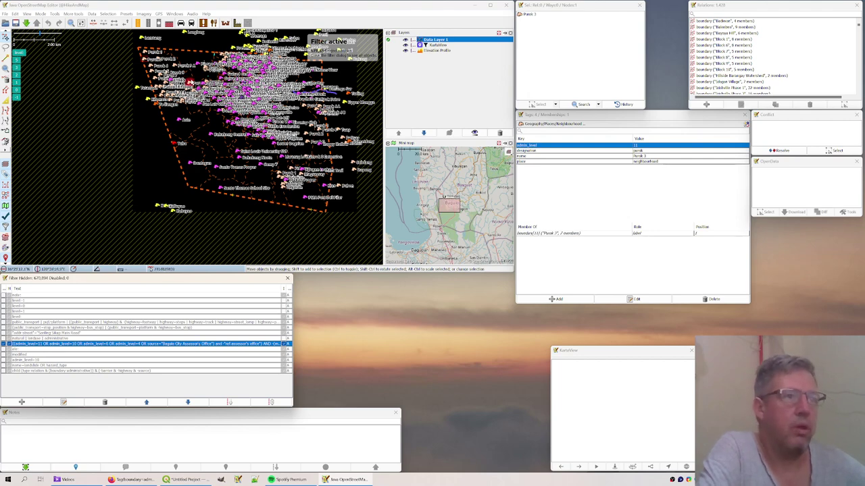
Step: Select the boundary way northwest of Upper Queen Hill and highlight each of its three parent boundary relations in turn
scroll(197, 77, up, 4)
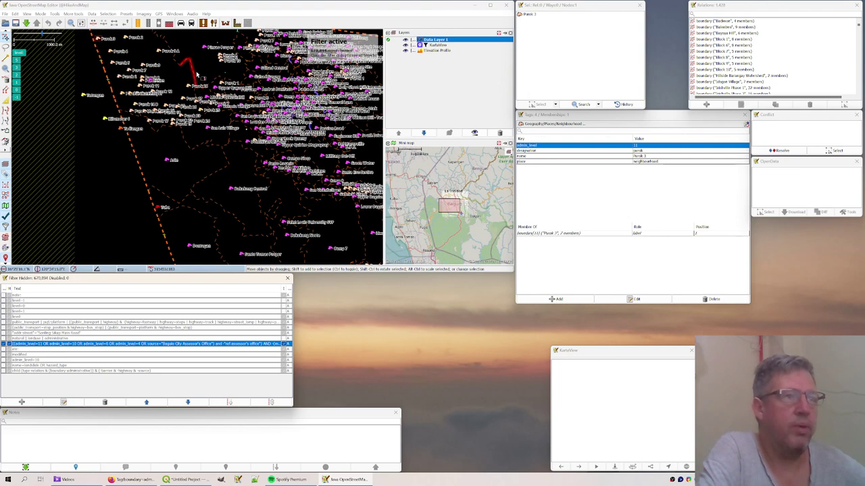
scroll(195, 75, up, 3)
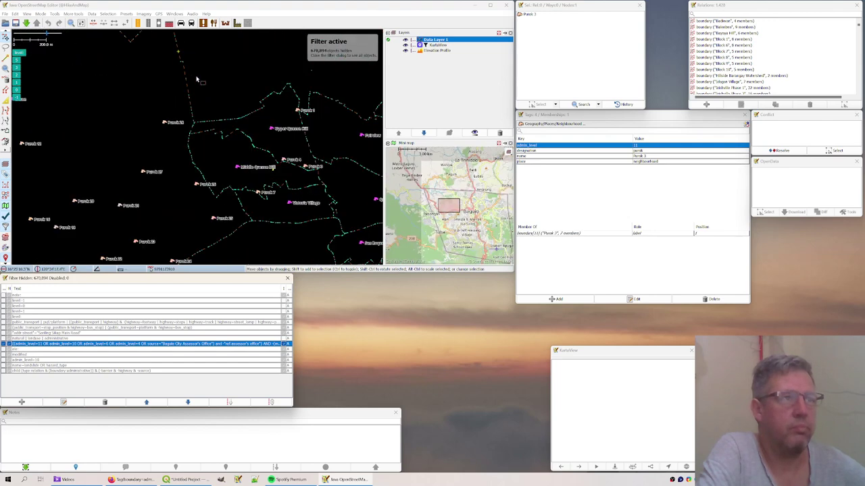
click(187, 77)
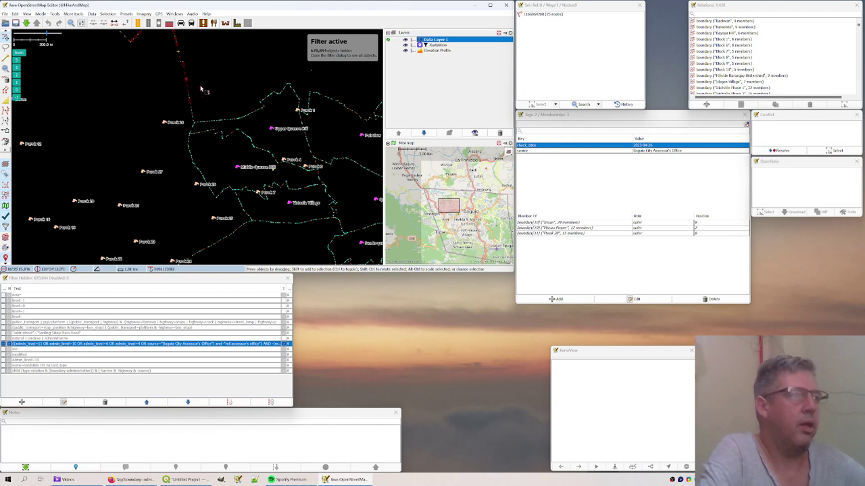
click(573, 223)
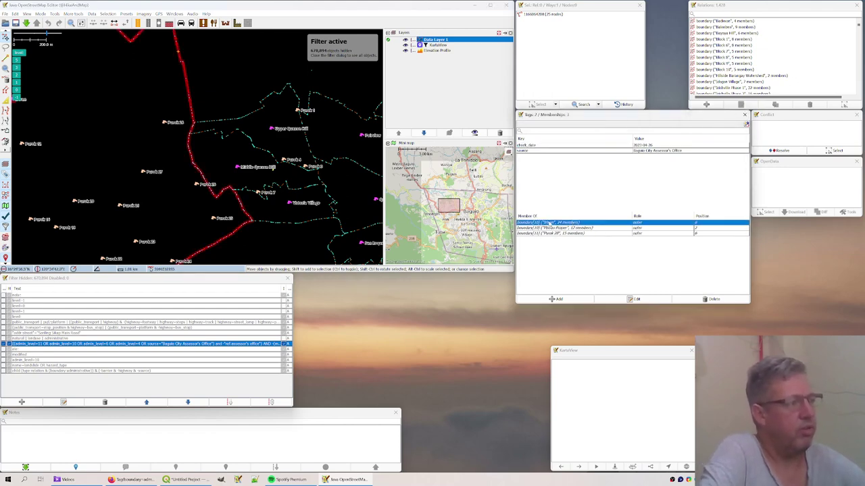
click(541, 227)
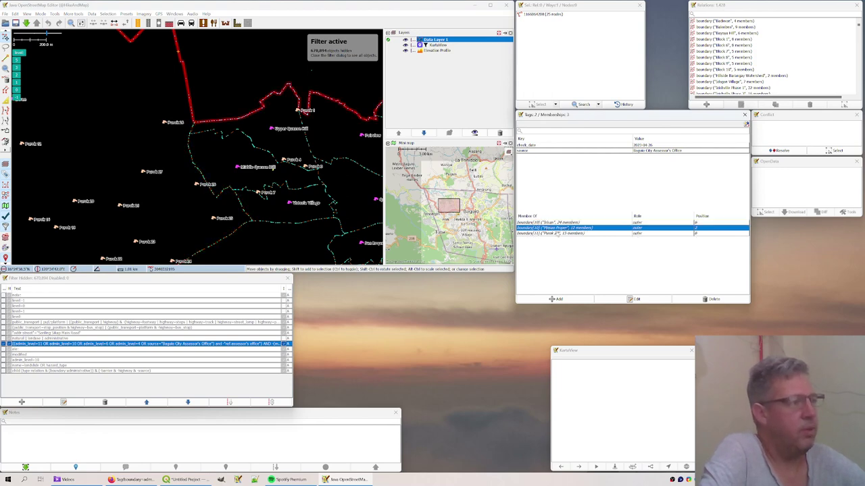
click(554, 233)
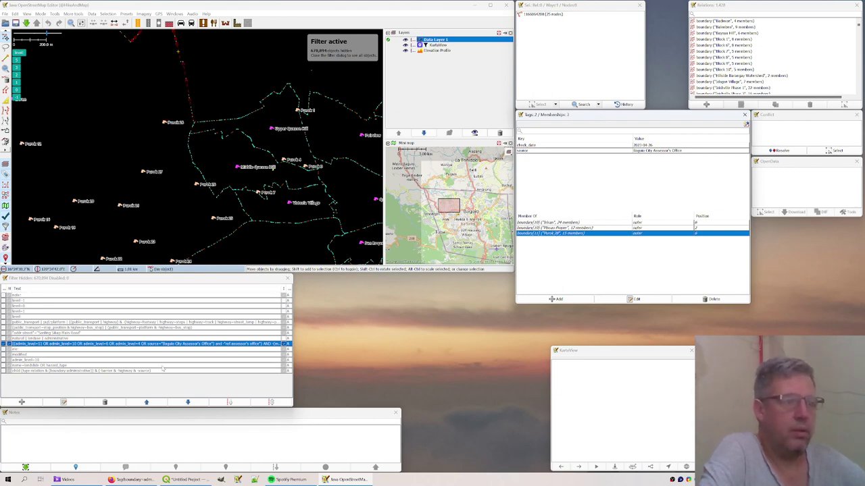
Step: Examine the way's check_date and source tags, and compare them with the boundary way between Upper and Middle Queen Hill
click(617, 146)
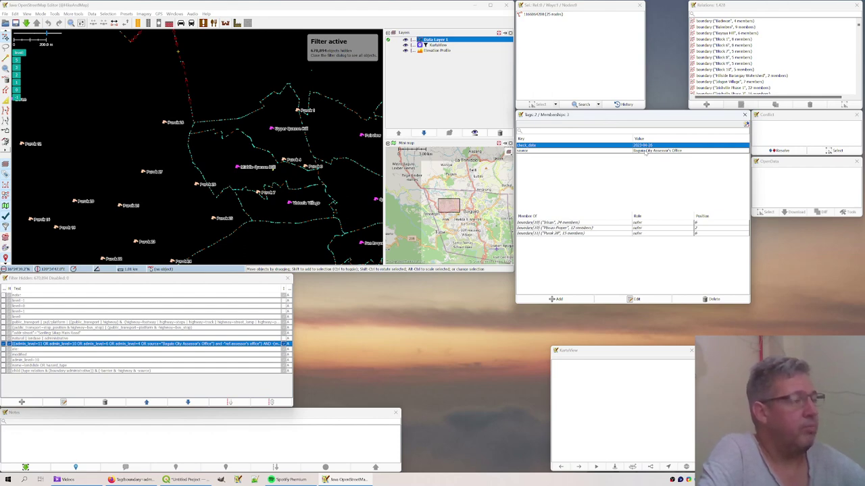
click(645, 150)
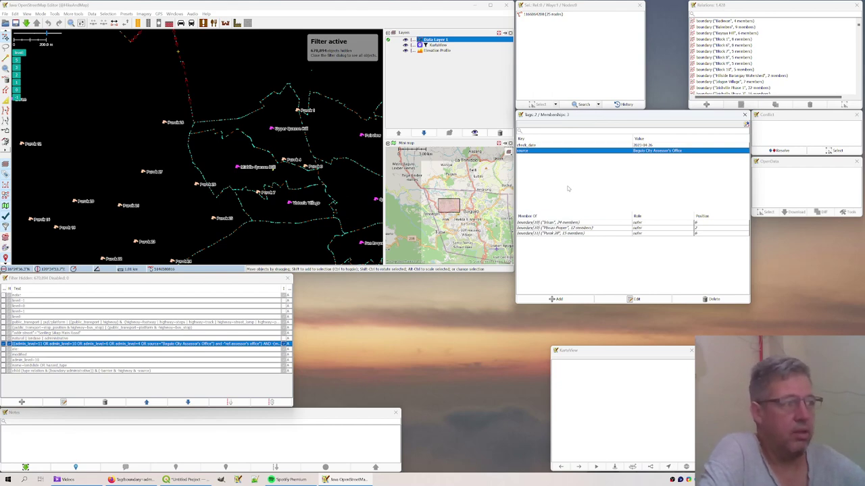
click(233, 133)
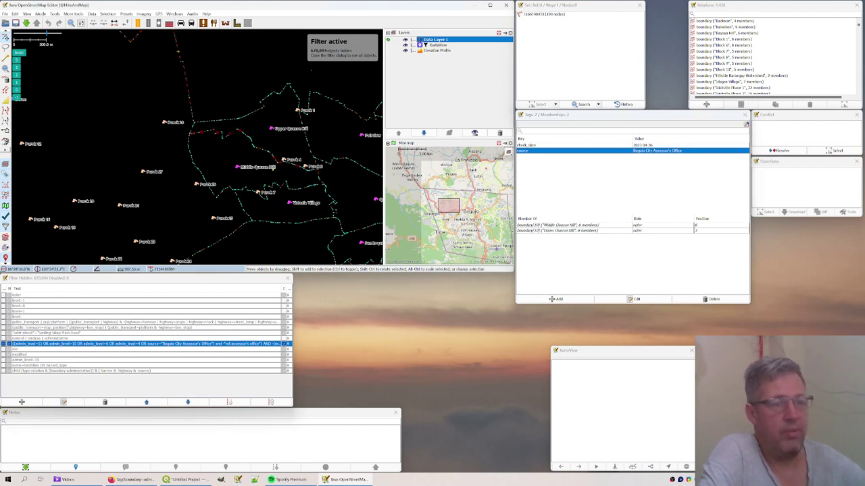
Step: Copy the whole expression of the active admin-level filter and use it as the search string of a new filter
double_click(75, 344)
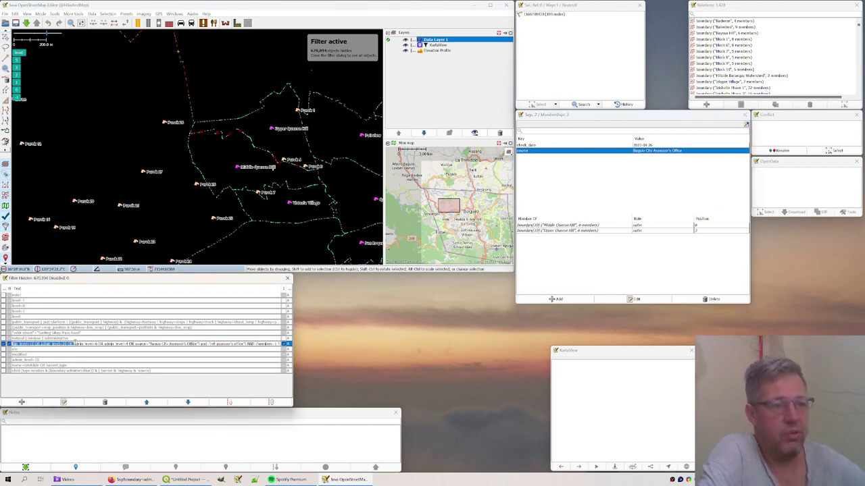
click(75, 345)
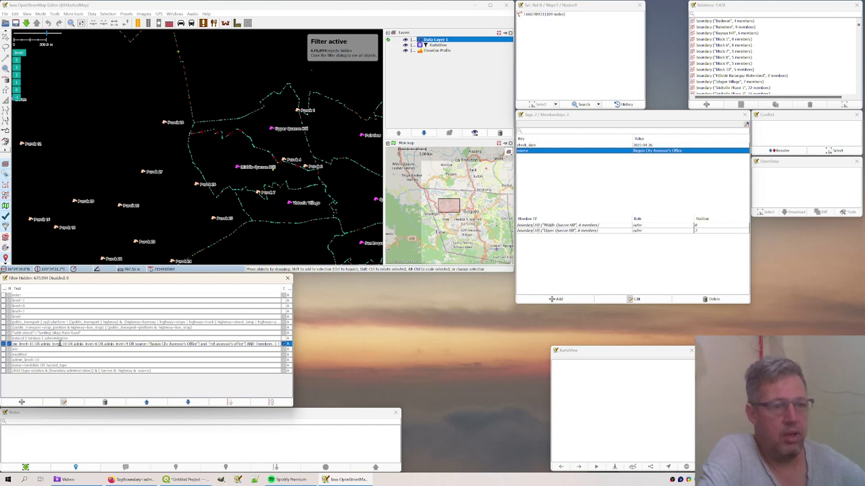
key(ctrl+a)
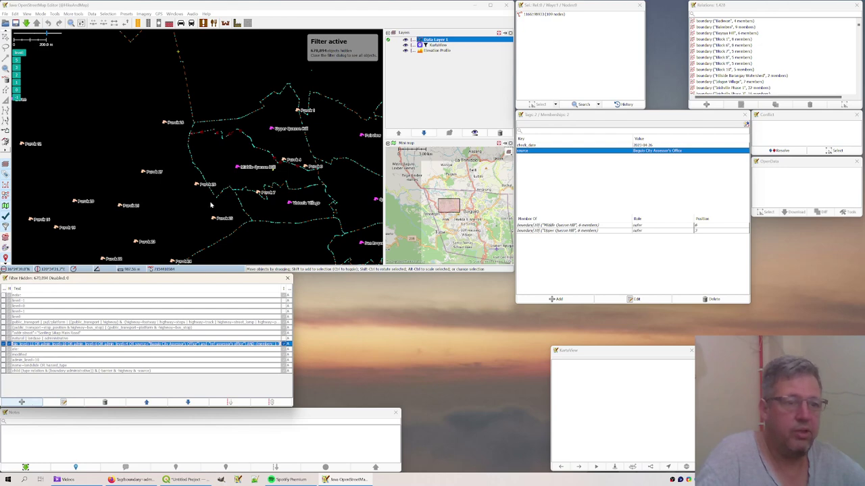
click(22, 401)
text((admin_level=11 OR admin_level=10 OR admin_level=6 OR admin_level=4 OR source="Baguio City Assessor's Office") and "ref:assessor's office") AND -(members: 1..))
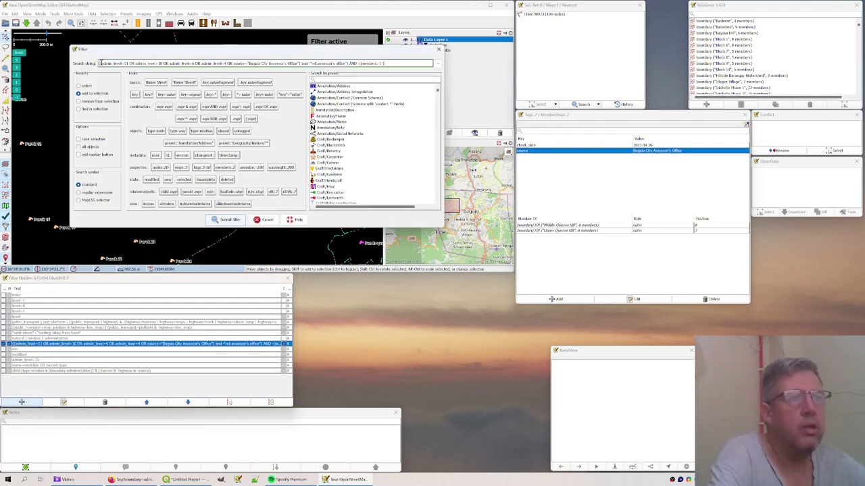
Step: Remove the admin_level and ref:assessors_office conditions from the new filter's search string
drag(100, 63, 235, 63)
key(Delete)
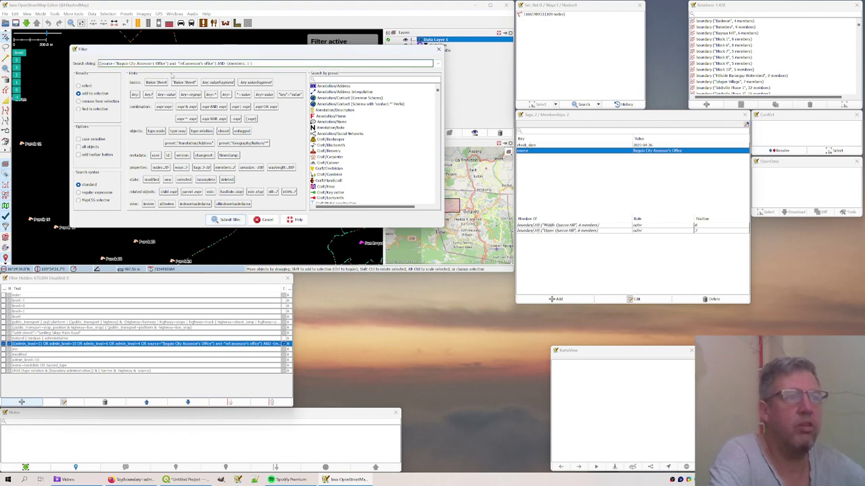
drag(170, 63, 215, 63)
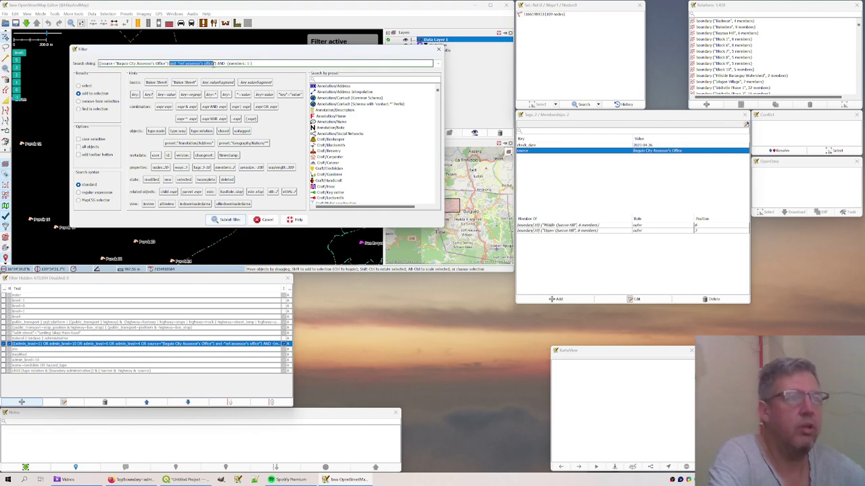
key(Delete)
key(BackSpace)
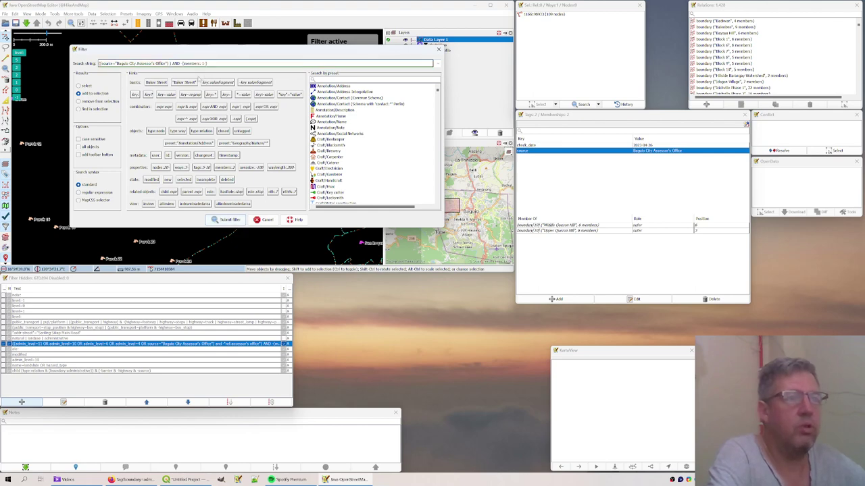
key(BackSpace)
key(BackSpace)
Step: Remove the members condition and leftover parentheses, and submit the filter as source="Baguio City Assessor's Office"
drag(171, 62, 207, 63)
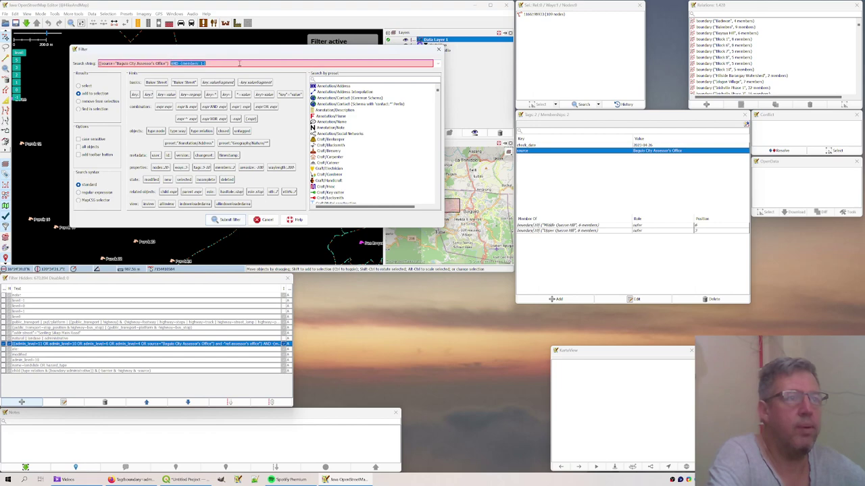
key(Delete)
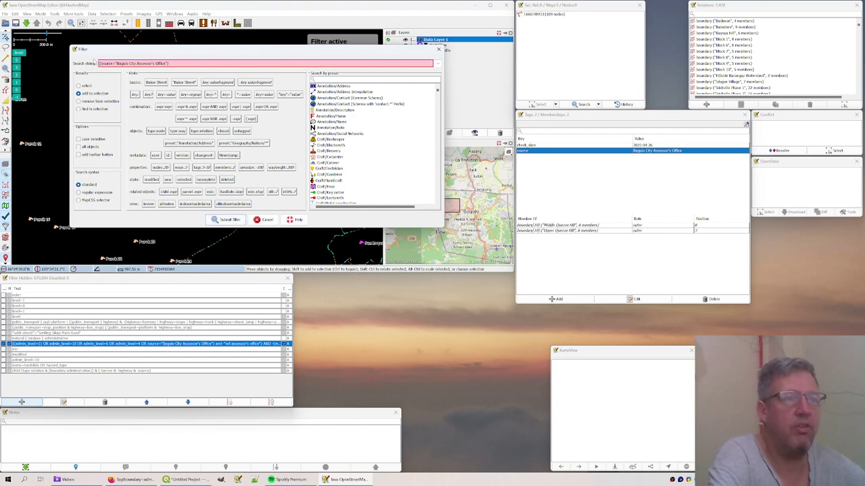
click(99, 62)
key(Delete)
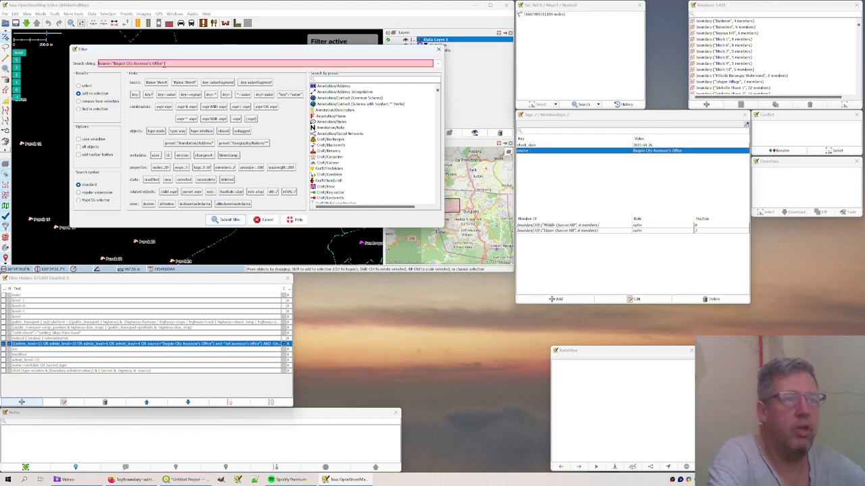
click(184, 65)
key(BackSpace)
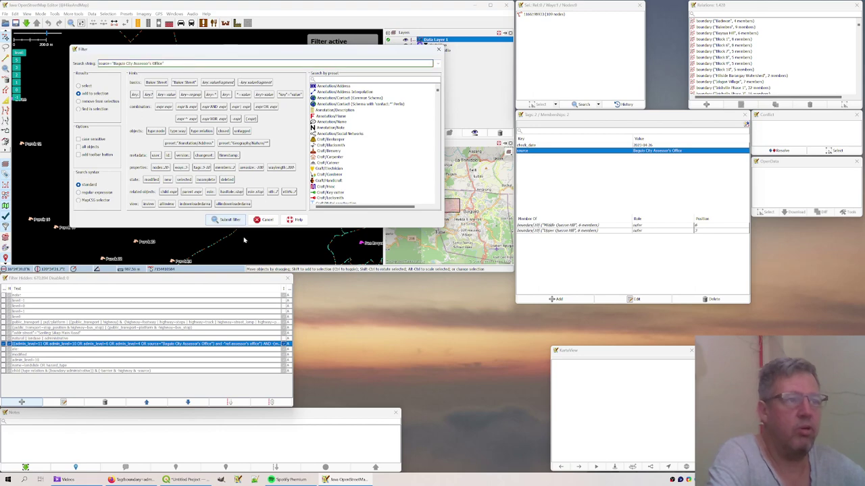
click(228, 219)
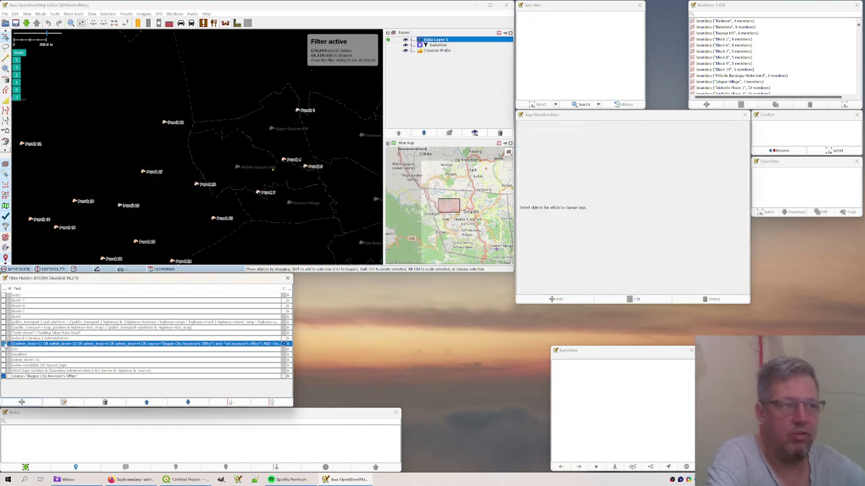
Step: Disable the admin-level filter, and set the new source filter to hide objects and invert its match
click(4, 344)
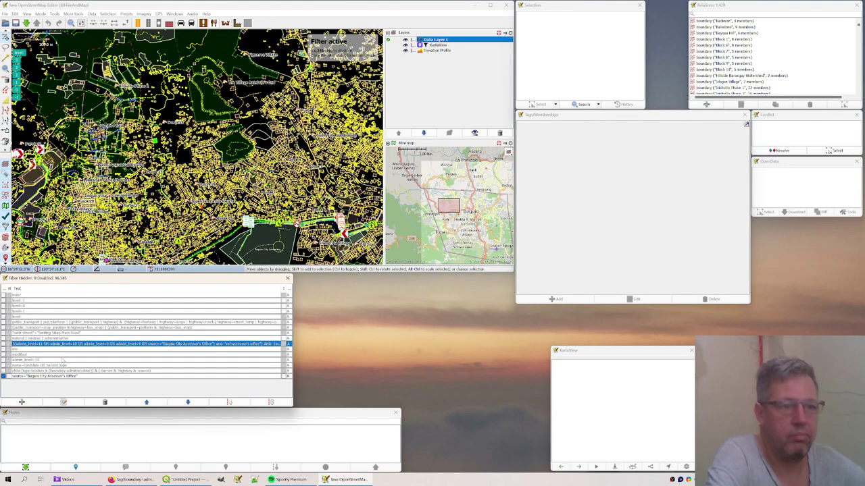
click(13, 376)
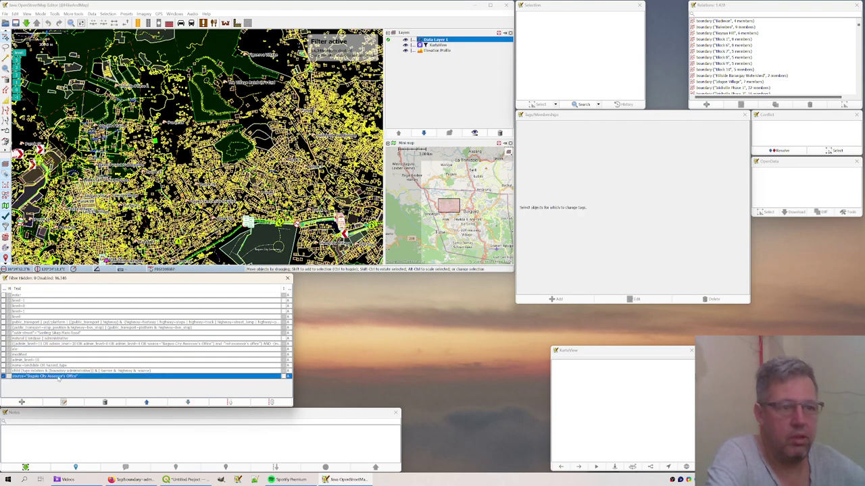
click(288, 376)
click(285, 376)
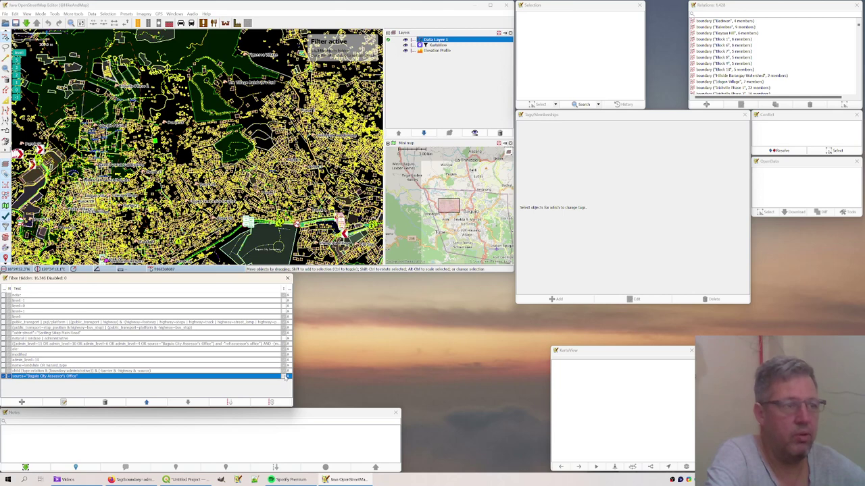
Step: Look over the filtered barangay boundaries, select the Camp 7 place node, and examine its source and source:population tags
scroll(200, 185, down, 2)
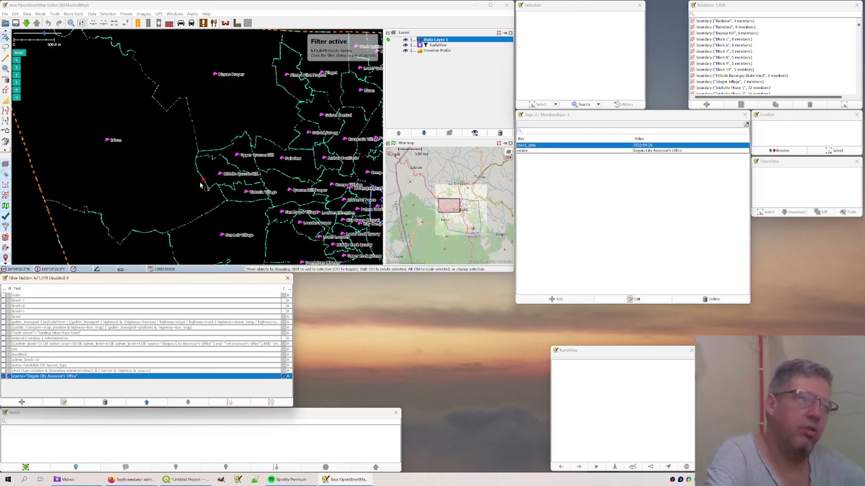
scroll(200, 185, down, 2)
drag(203, 232, 106, 116)
click(169, 166)
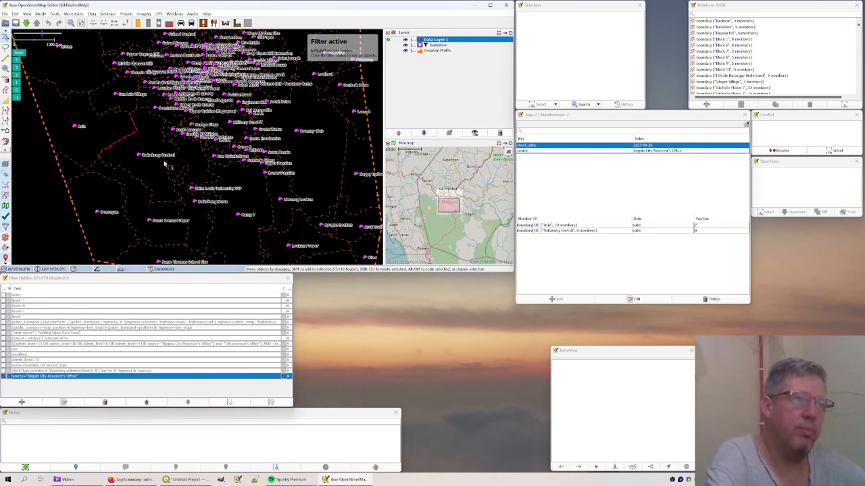
drag(217, 207, 188, 165)
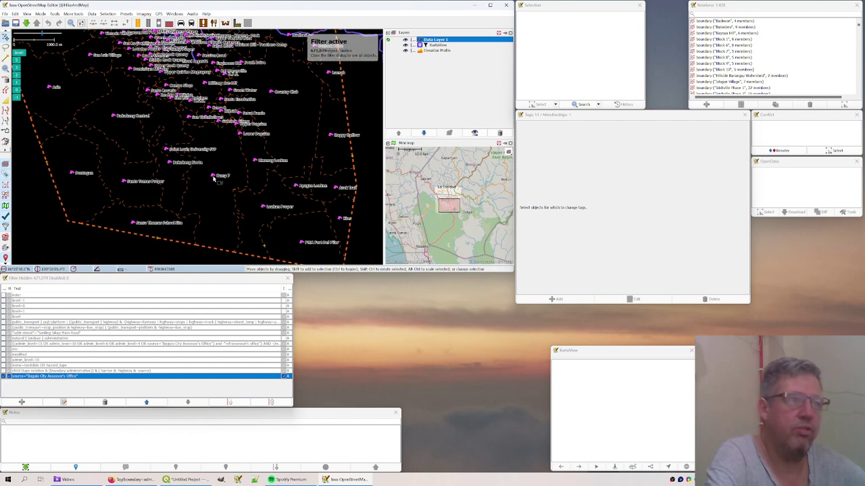
click(213, 176)
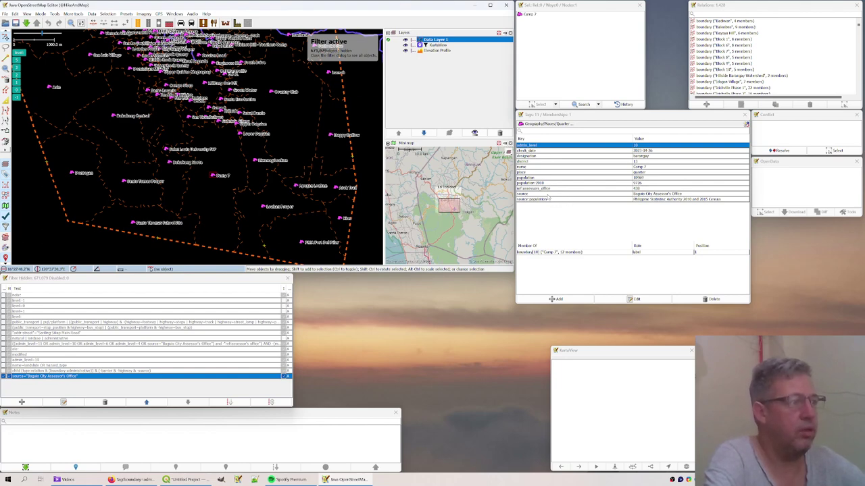
click(547, 194)
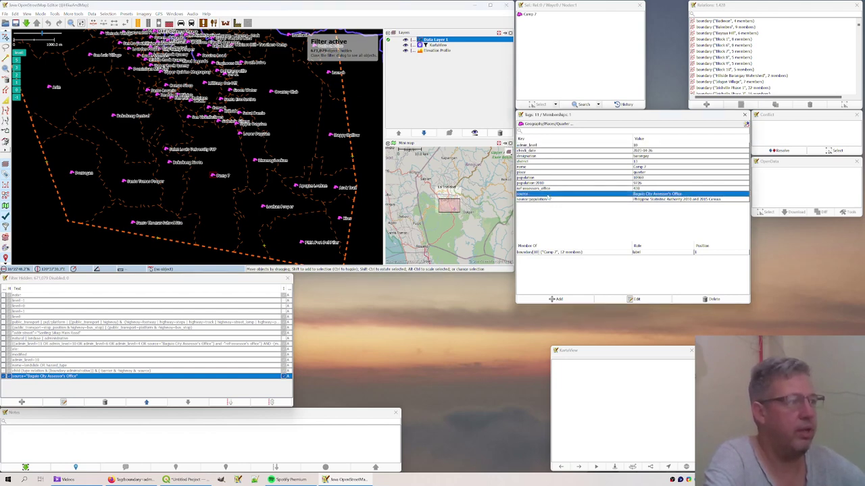
click(655, 201)
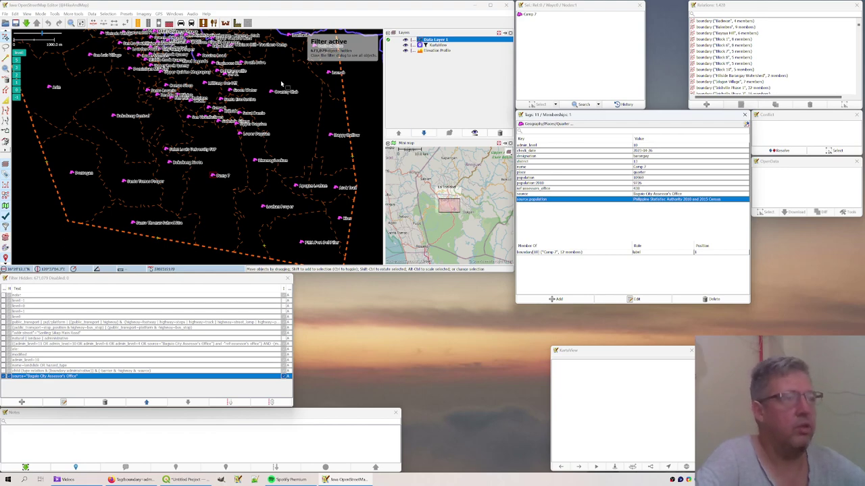
Step: Look over the filtered barangay boundaries across the Baguio area, and disable the Baguio City Assessor's Office source filter
scroll(309, 162, up, 3)
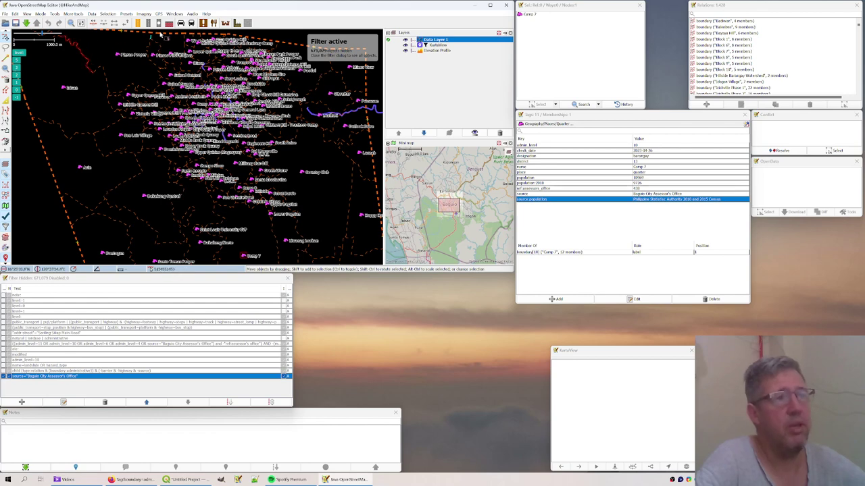
scroll(276, 137, down, 2)
scroll(298, 183, up, 2)
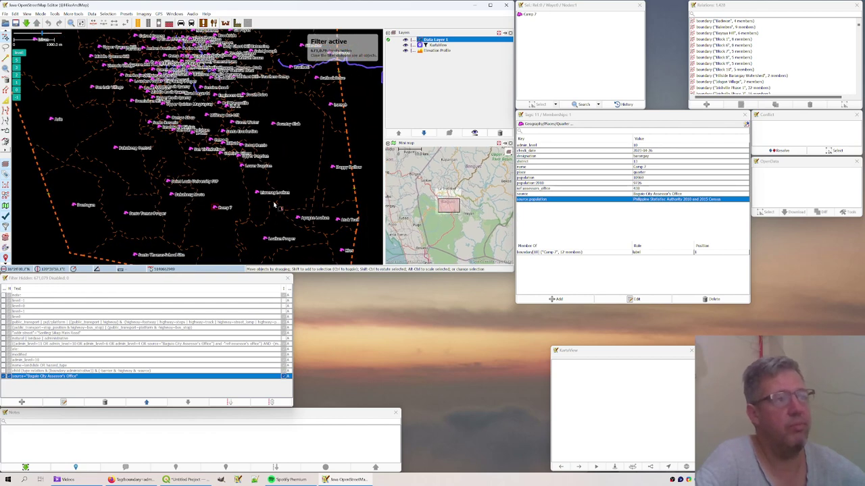
drag(216, 222, 206, 183)
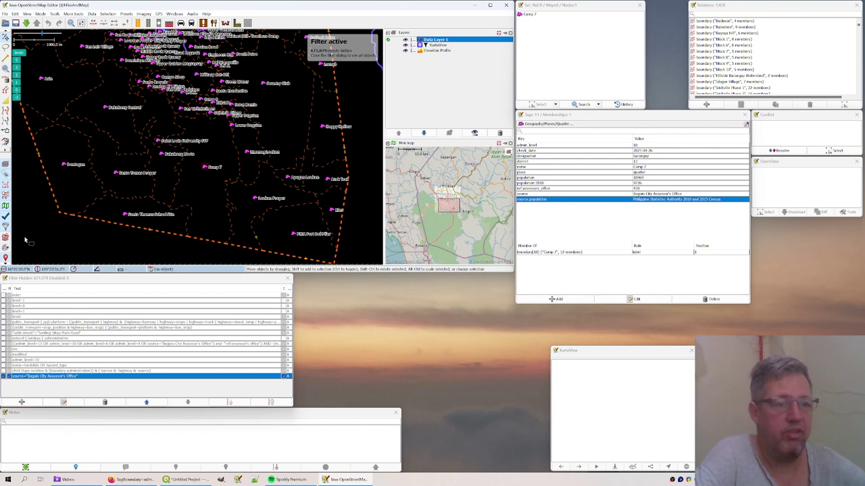
click(4, 376)
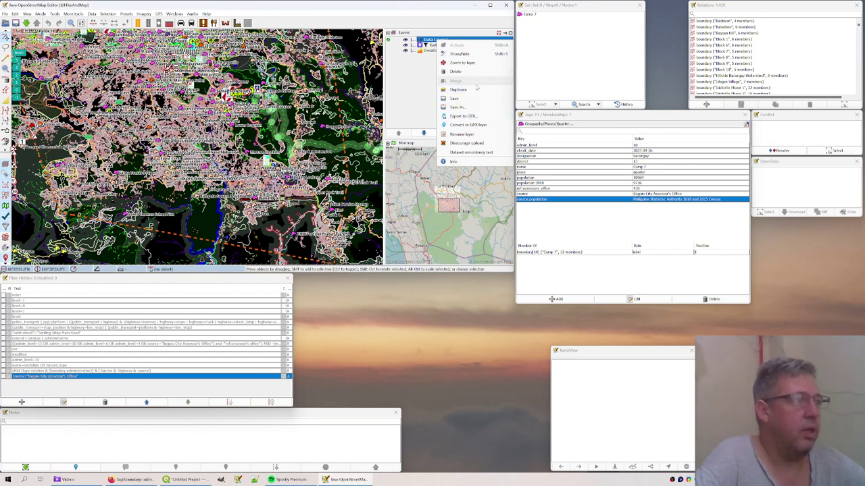
Step: Save Data Layer 1 to the Desktop as an OSM Server Files (*.osm) file named testbackup_2023-03-05, and locate the saved file there
click(465, 108)
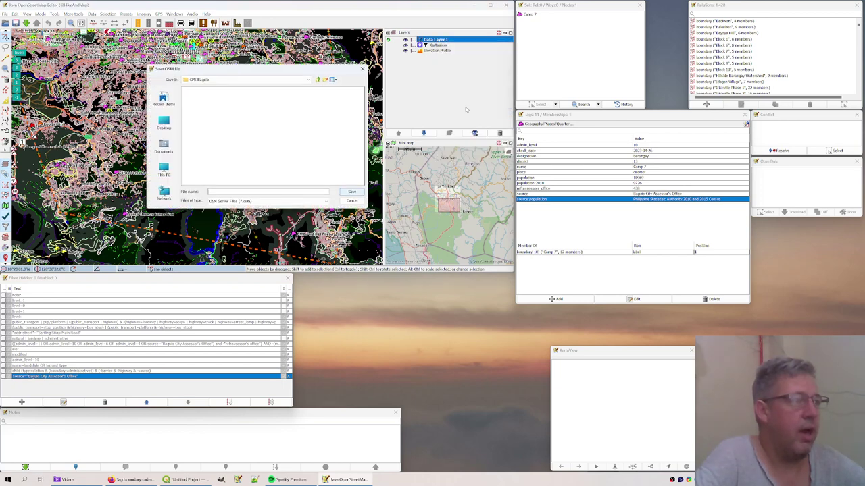
click(326, 202)
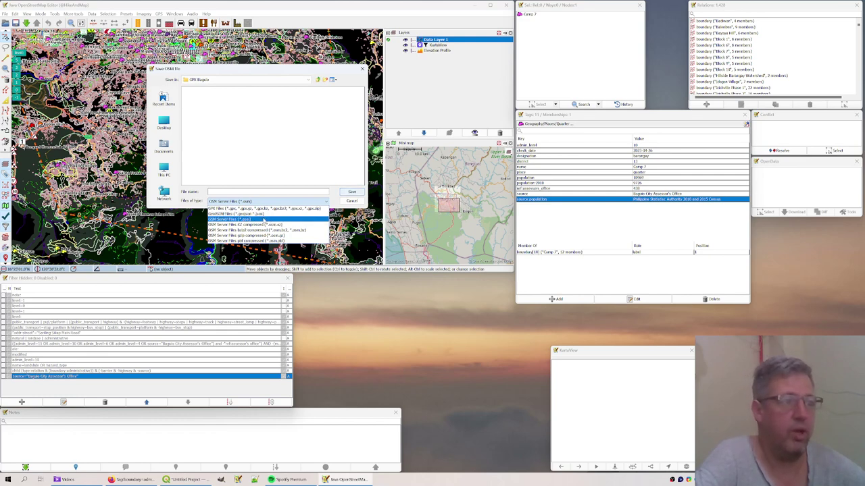
click(257, 220)
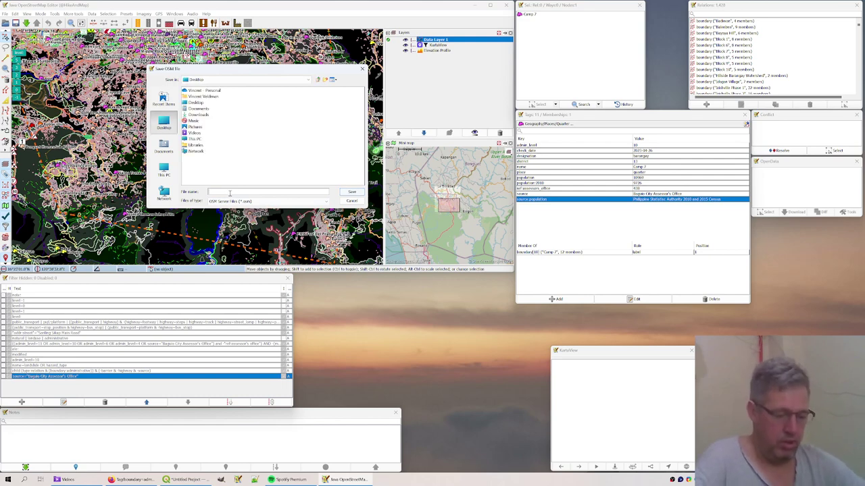
text(testsa)
text(ve)
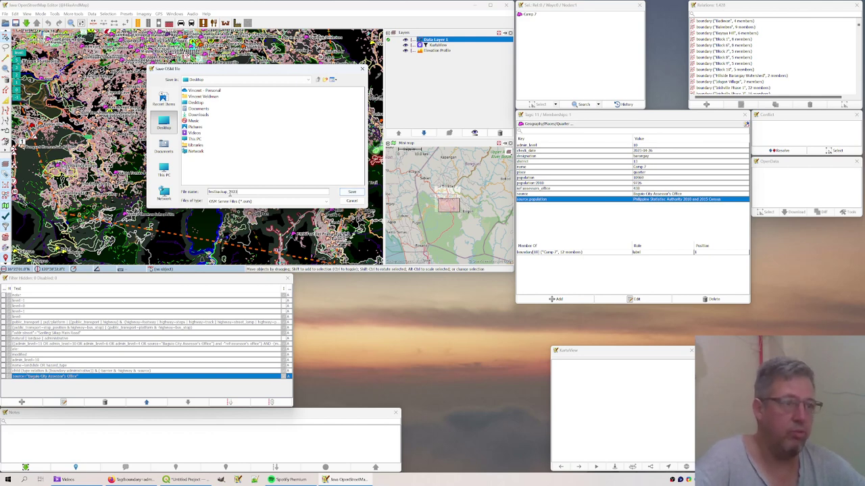
text(_2023-03-05)
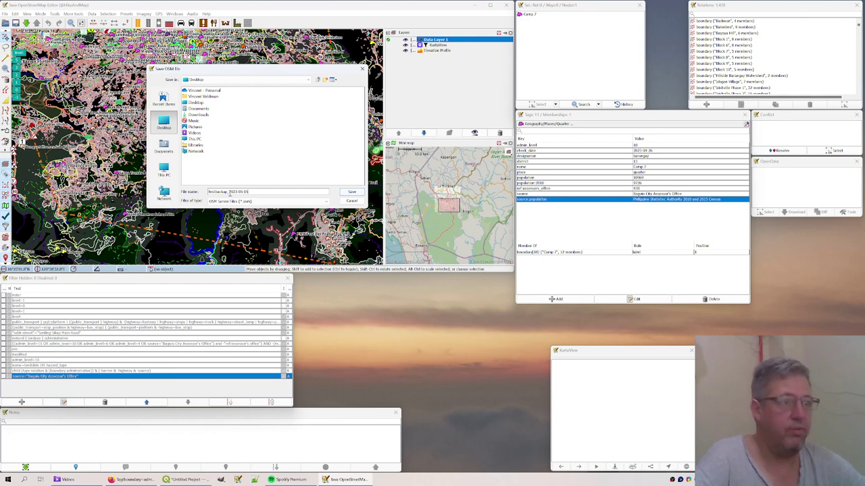
key(Return)
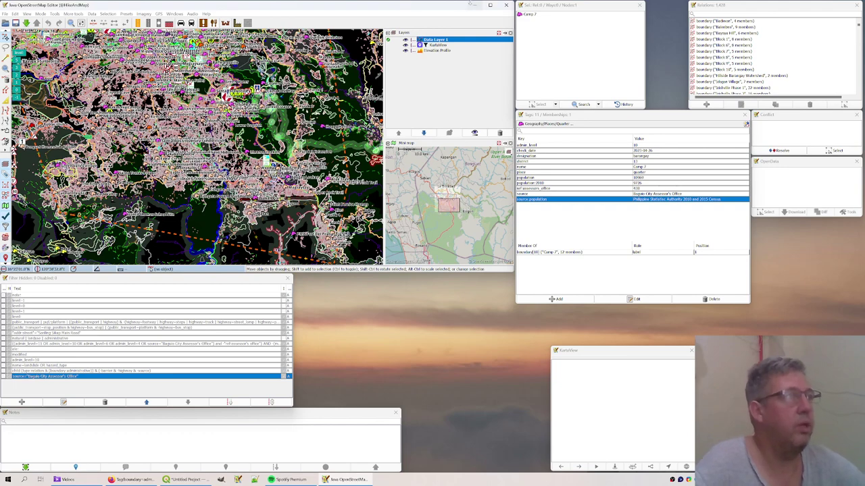
click(475, 5)
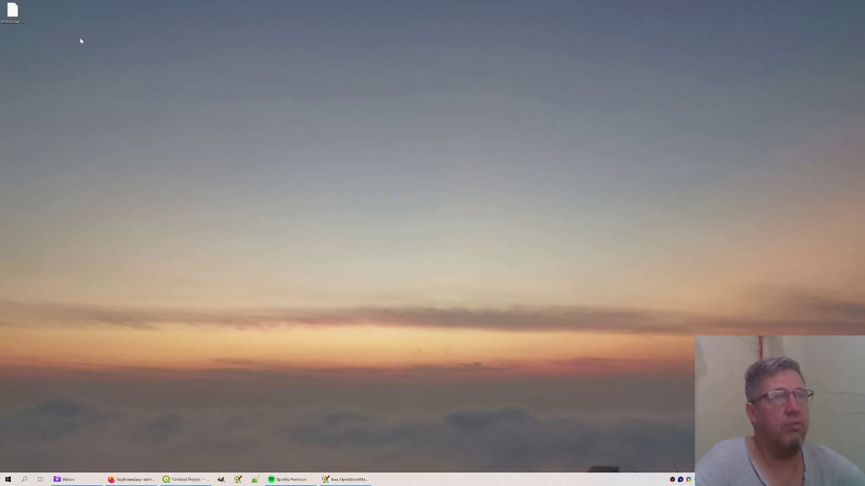
click(21, 12)
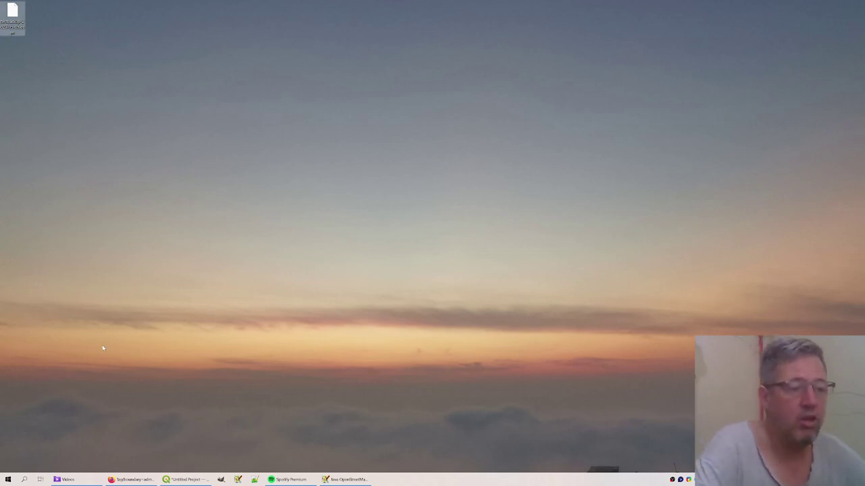
Step: Switch to Firefox and open the bookmarked OpenStreetMap wiki page "Any tags you like"
click(132, 480)
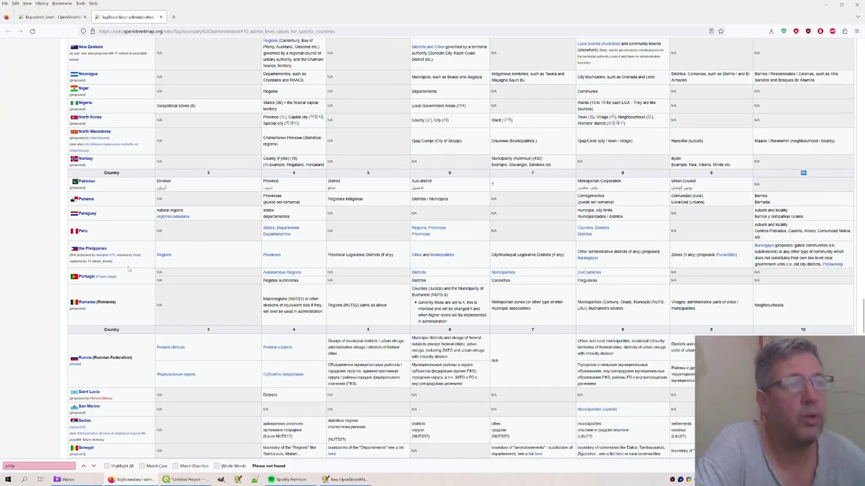
click(63, 3)
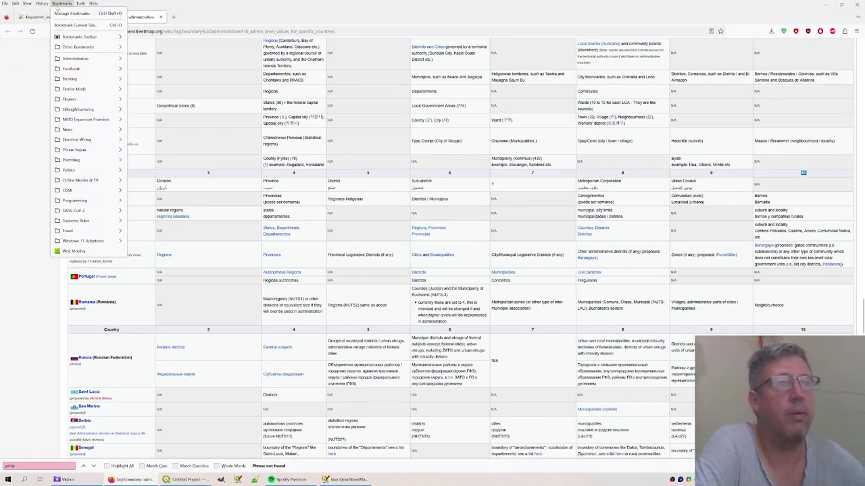
mouse_move(84, 190)
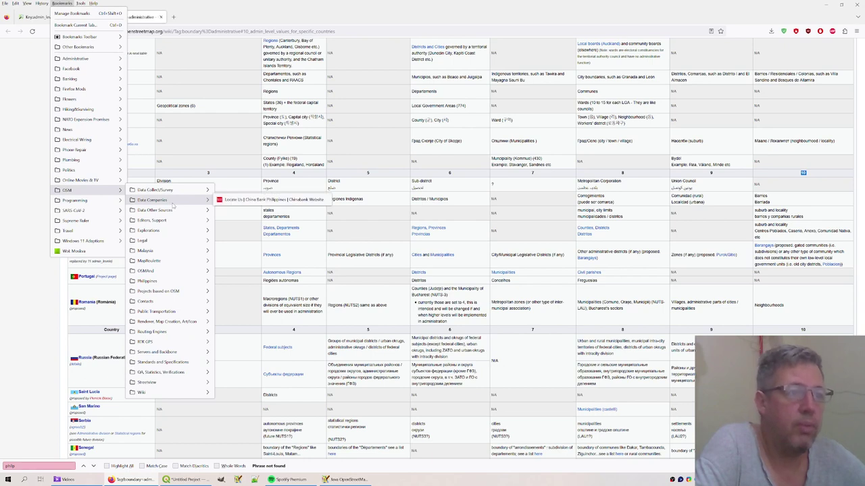
mouse_move(172, 290)
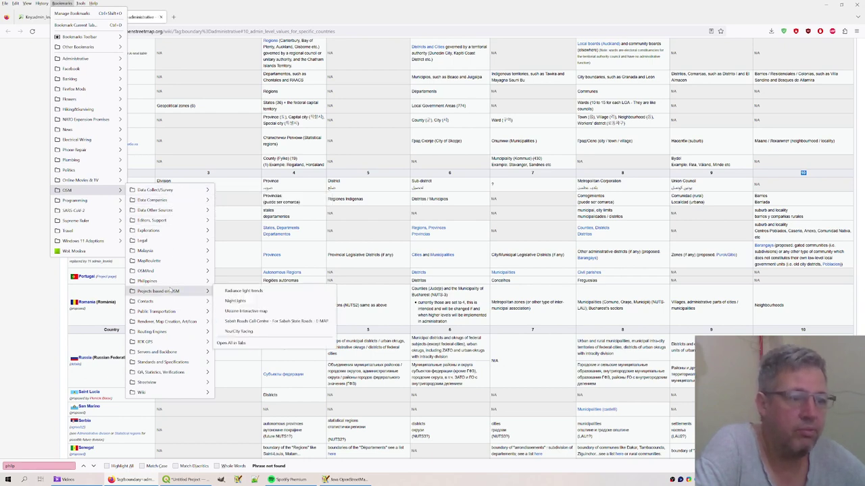
mouse_move(175, 332)
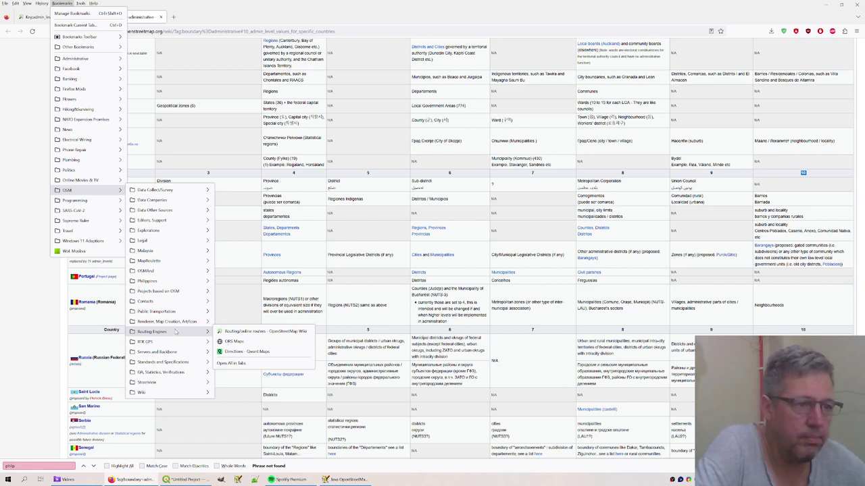
mouse_move(182, 393)
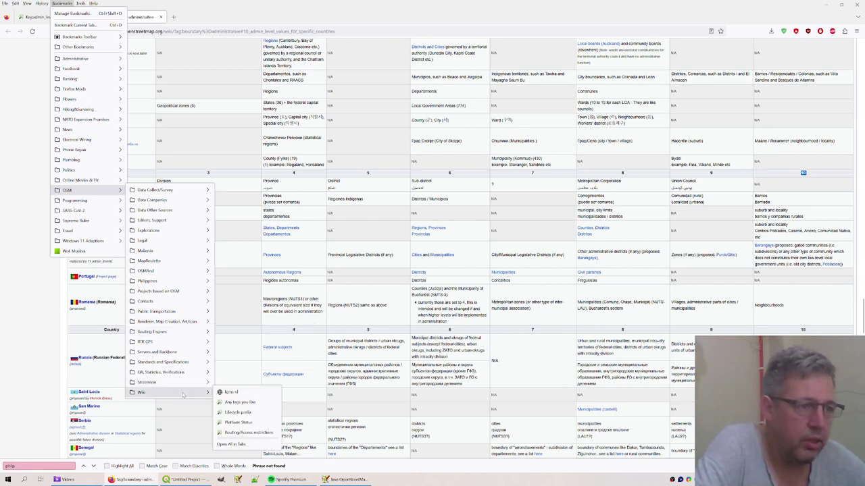
click(255, 403)
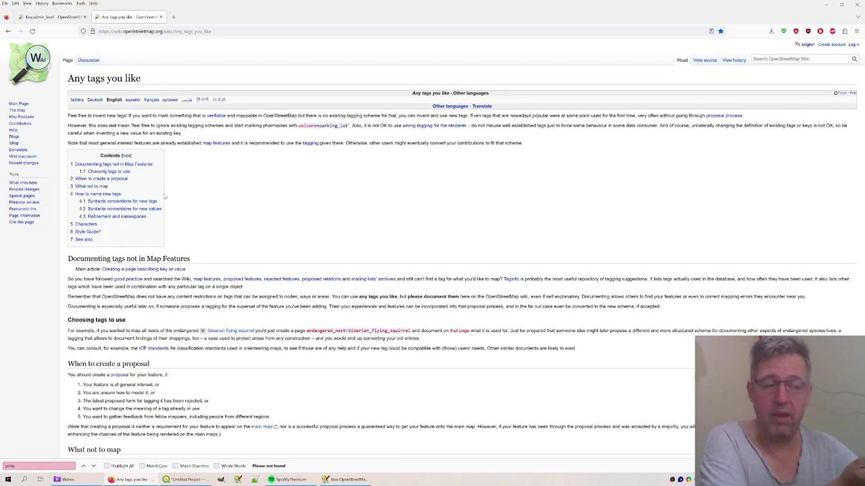
Step: Read the wiki's syntactic conventions for new tags, highlighting the rules on special characters and on a key being one concept
scroll(163, 196, down, 6)
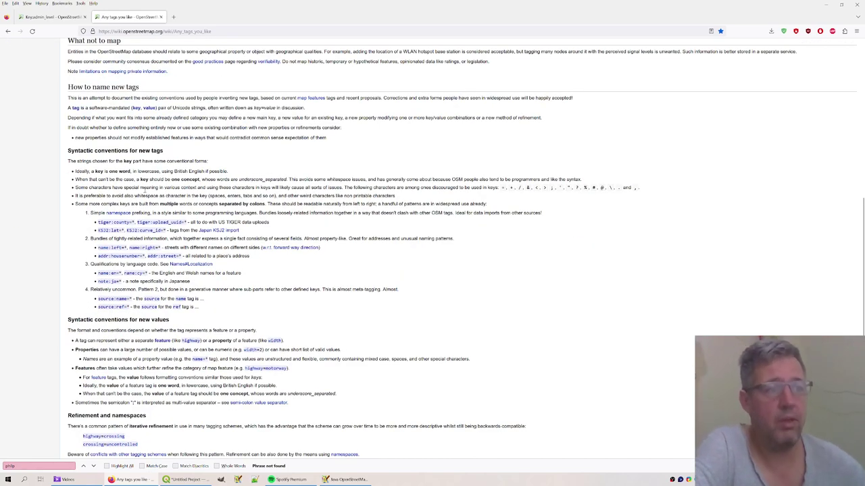
drag(144, 189, 168, 195)
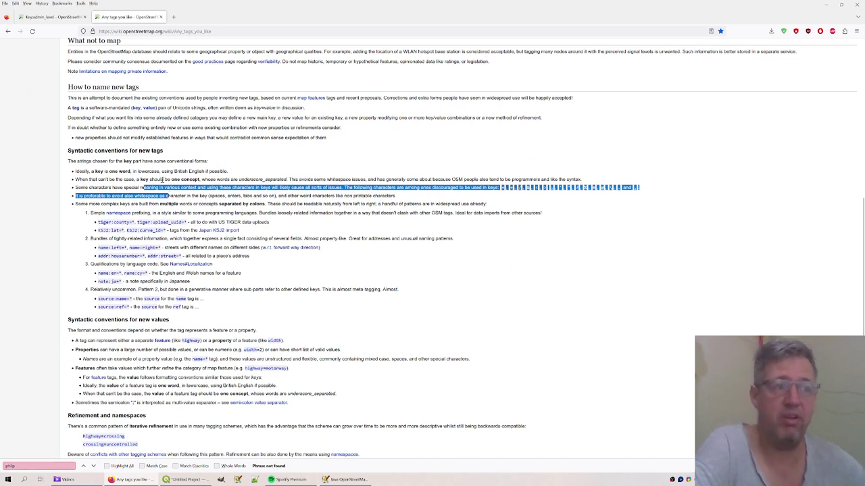
drag(135, 179, 197, 180)
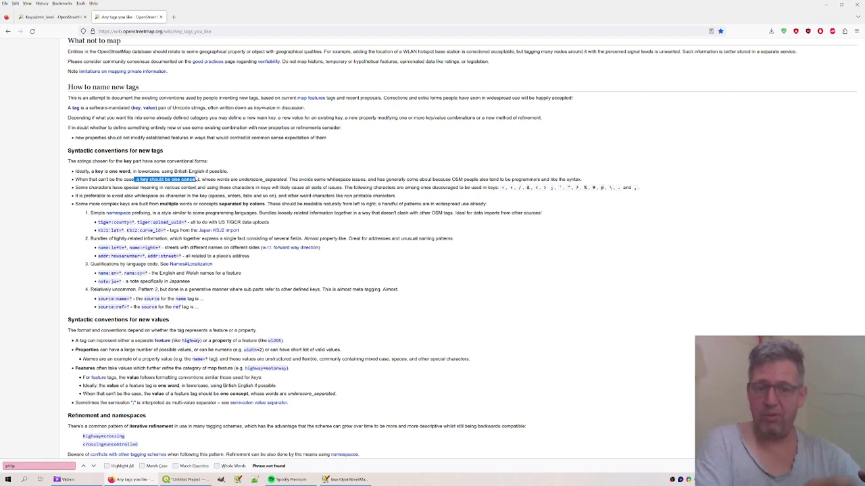
scroll(181, 148, up, 4)
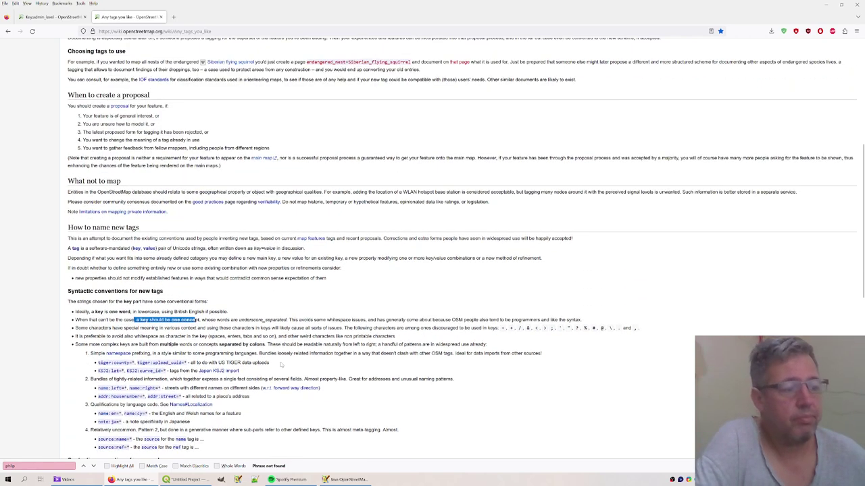
Step: Switch back to JOSM and look over the full extent of the unfiltered Baguio map data
click(329, 478)
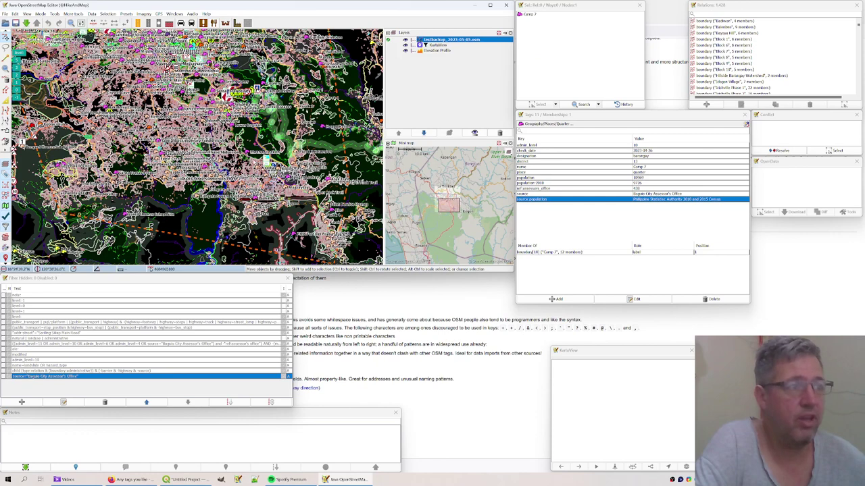
scroll(218, 136, down, 5)
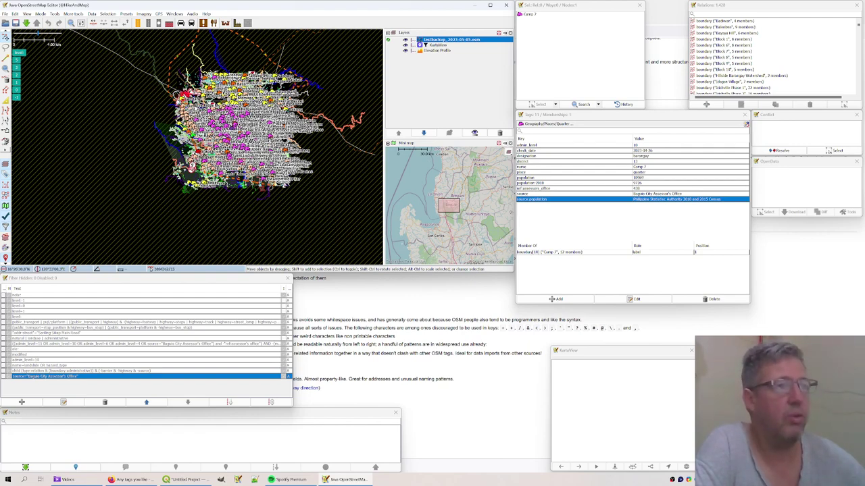
scroll(203, 122, up, 3)
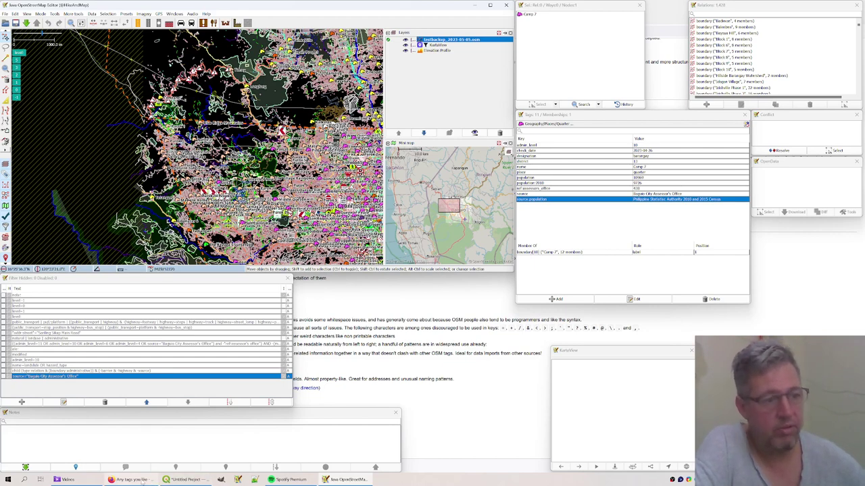
Step: Switch to QGIS and open the QuickOSM plugin's Overpass query editor
click(143, 480)
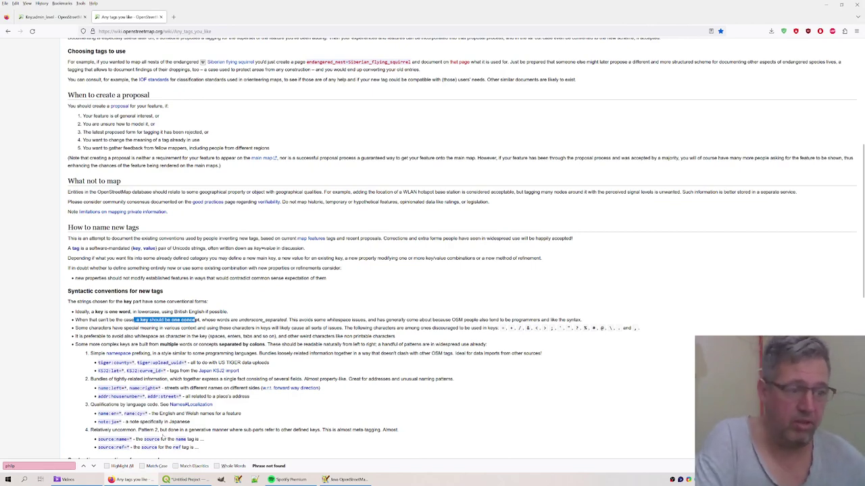
click(174, 479)
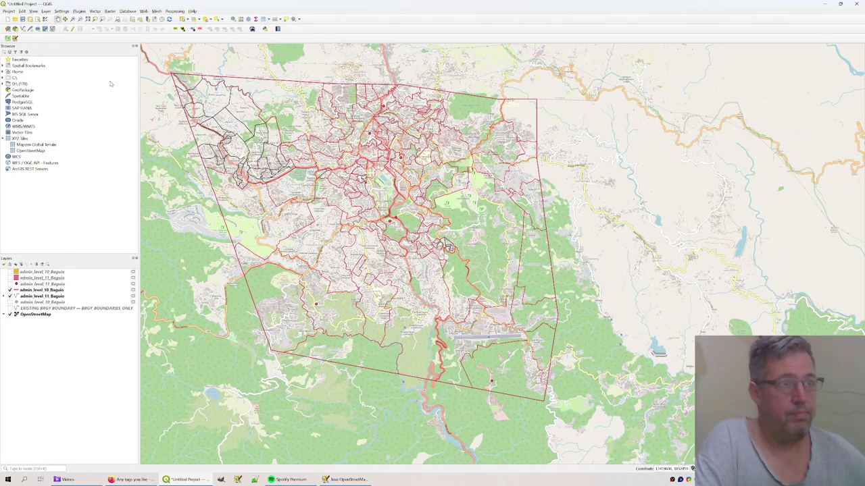
click(79, 12)
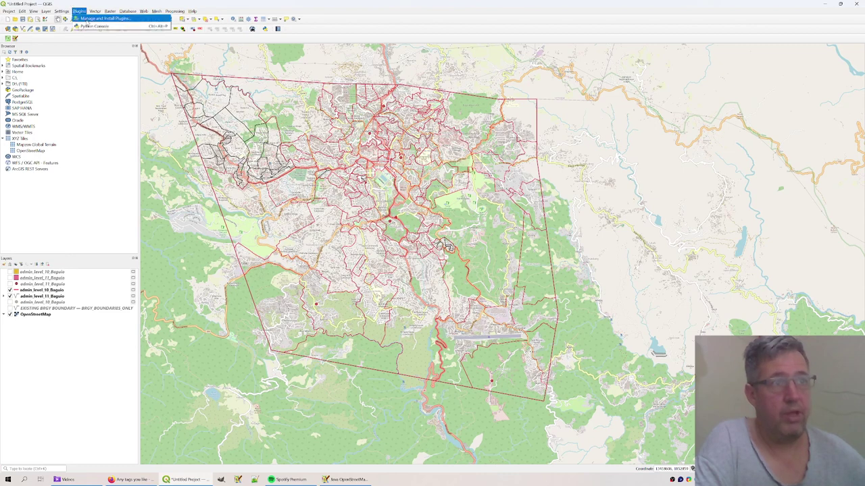
mouse_move(193, 12)
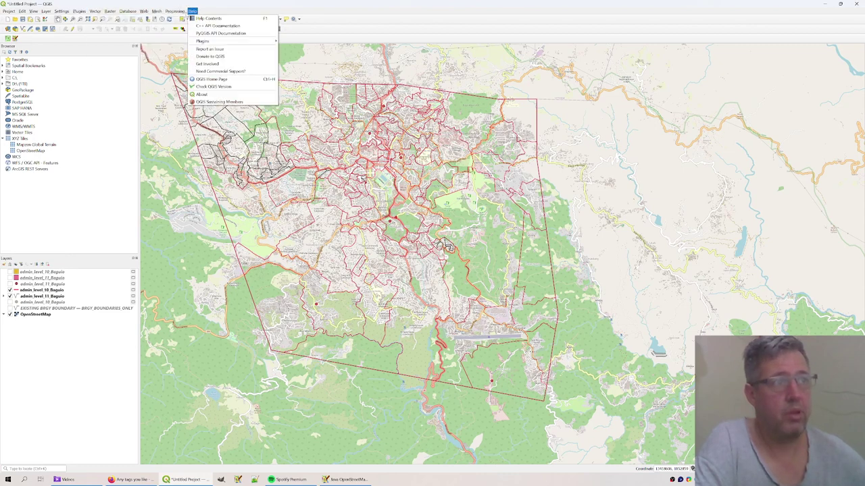
click(173, 20)
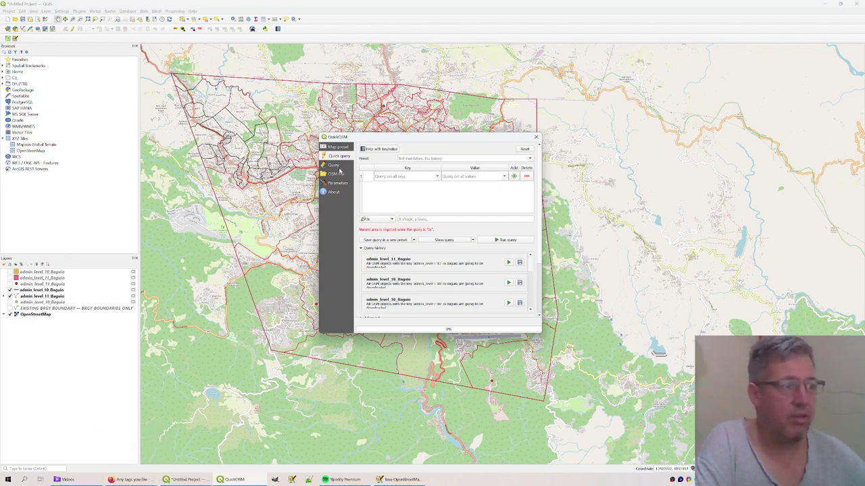
click(335, 165)
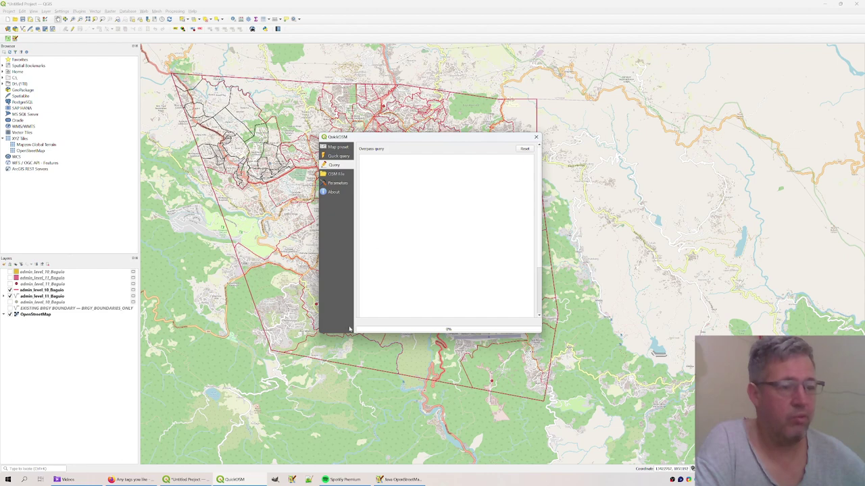
Step: Switch to Firefox and open the bookmarked overpass turbo query for Baguio City changes from the last 3 days
click(129, 480)
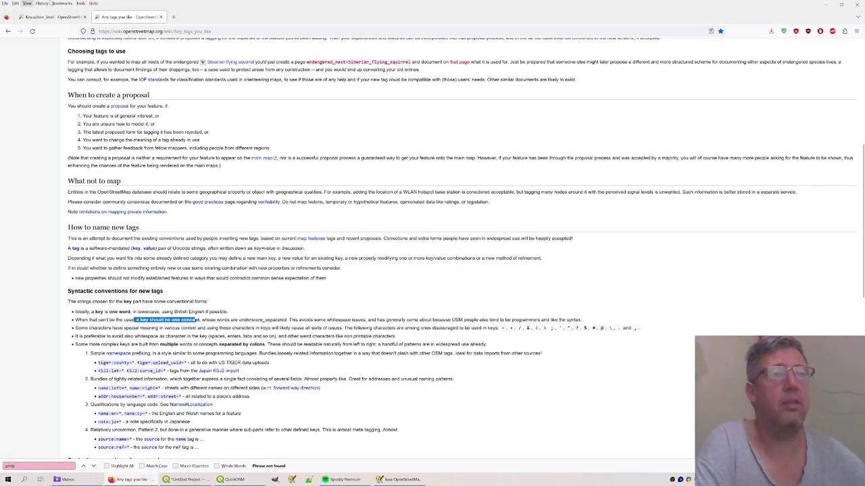
click(61, 3)
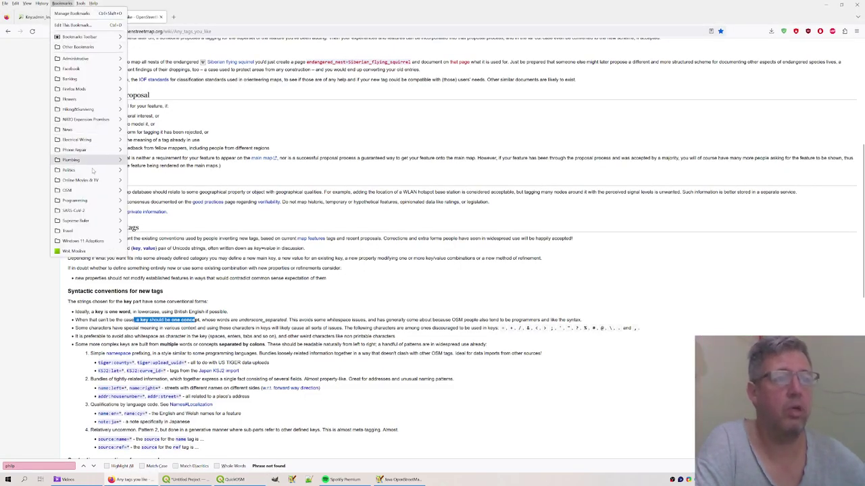
mouse_move(96, 189)
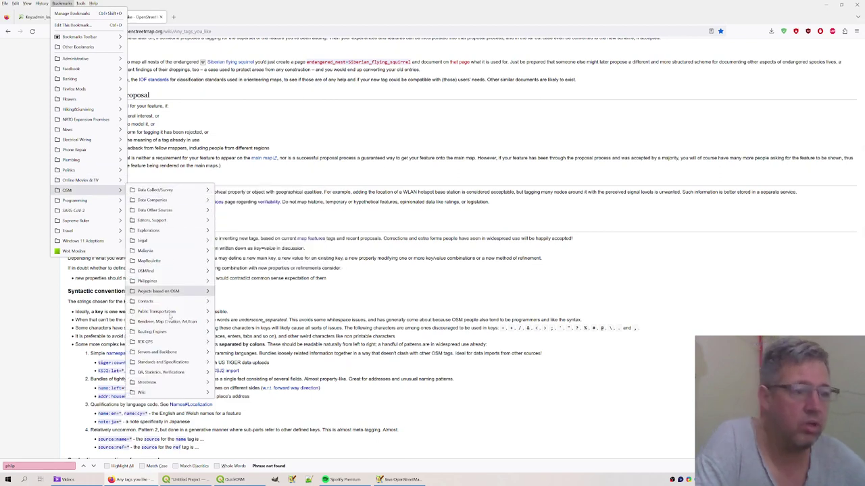
mouse_move(168, 372)
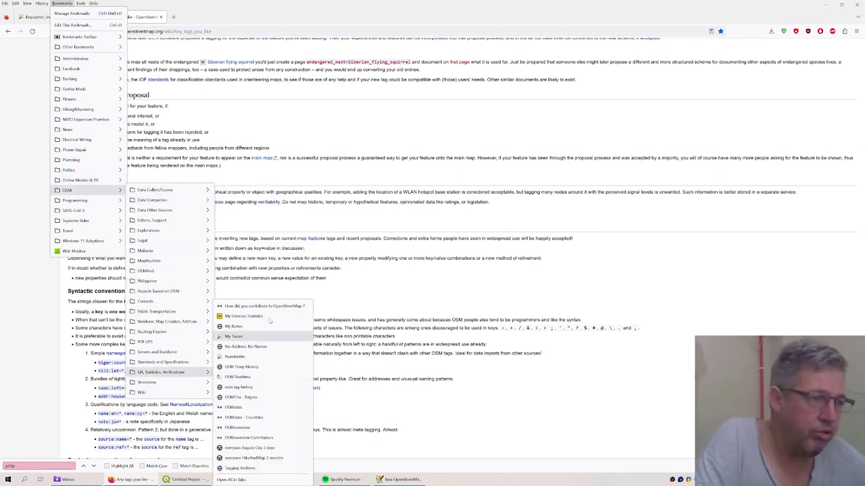
click(231, 449)
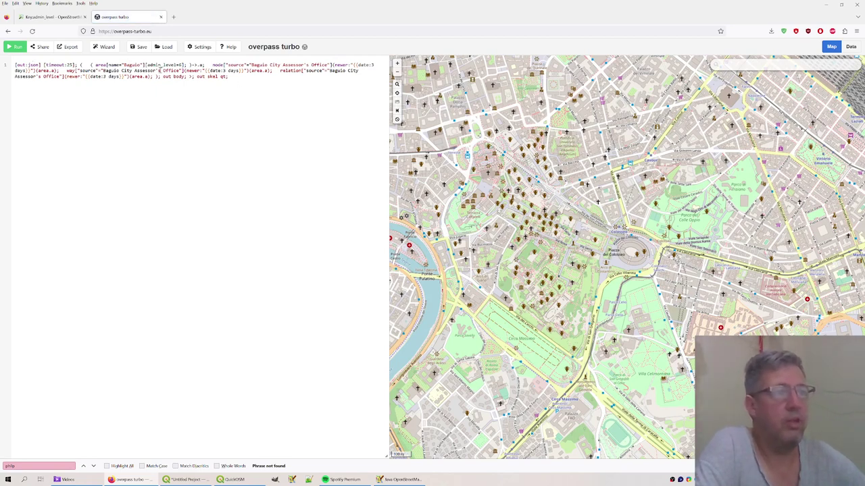
Step: Highlight the "Baguio City Assessor's Office" source value in the way clause, run the query, and zoom the map to the returned data
drag(102, 70, 180, 71)
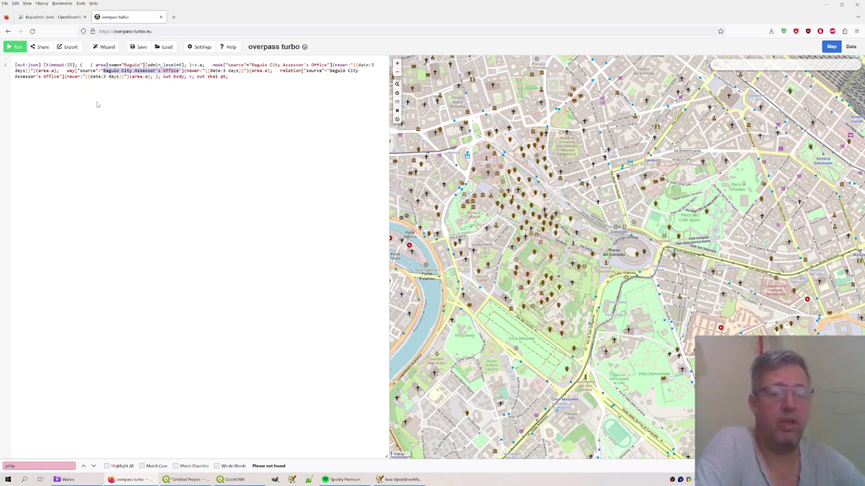
click(19, 52)
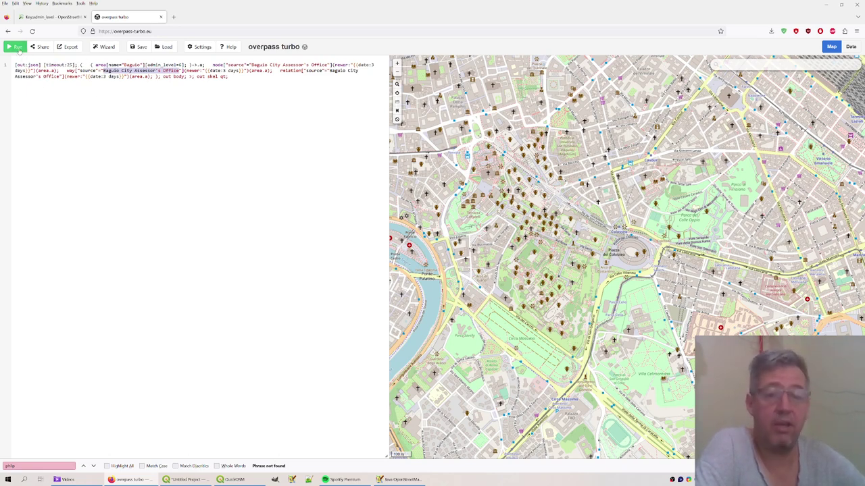
click(19, 51)
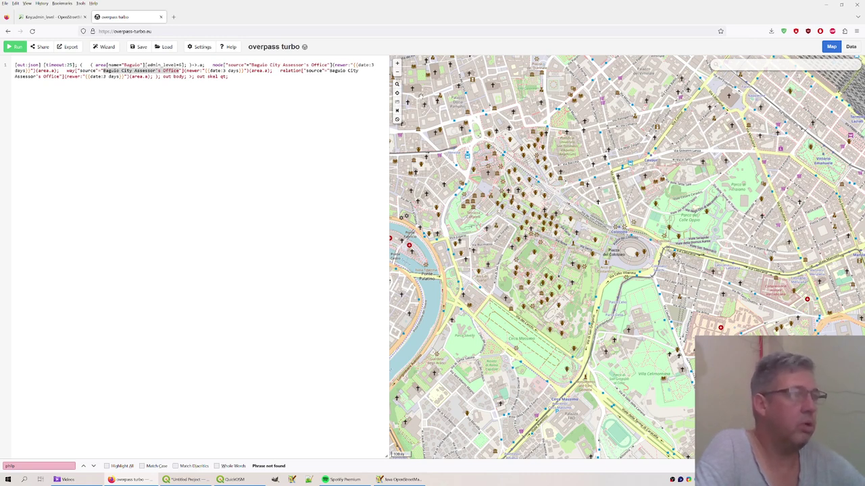
click(397, 93)
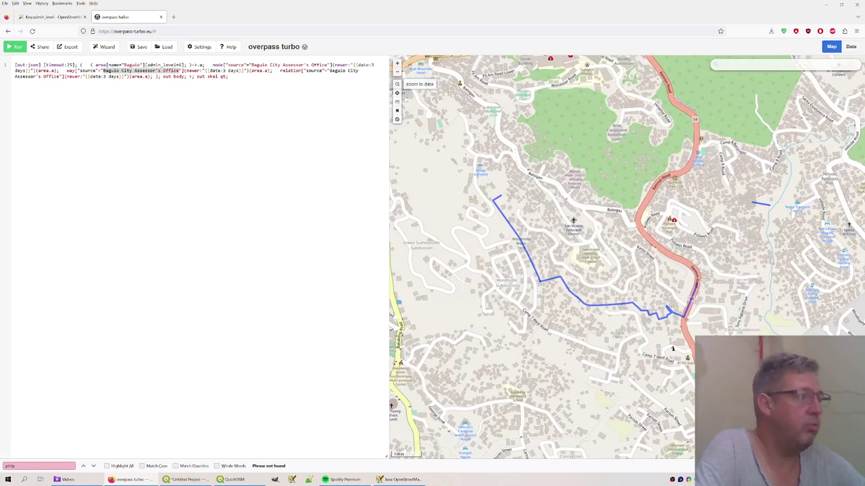